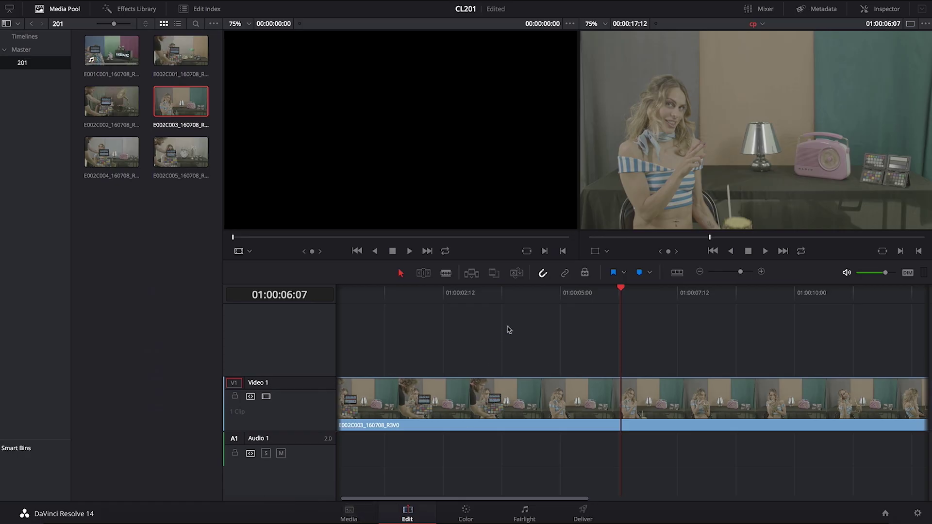
# Step: Park the playhead at 01:00:04:00 on timeline CL201
pyautogui.click(513, 293)
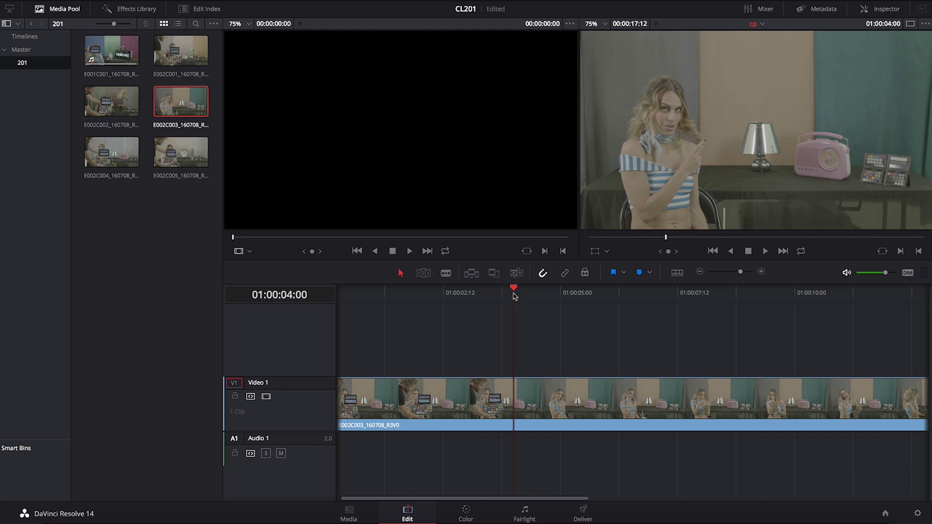
# Step: On the Color page, add serial node 02 after node 01 and drop ColourLab onto it
pyautogui.click(466, 509)
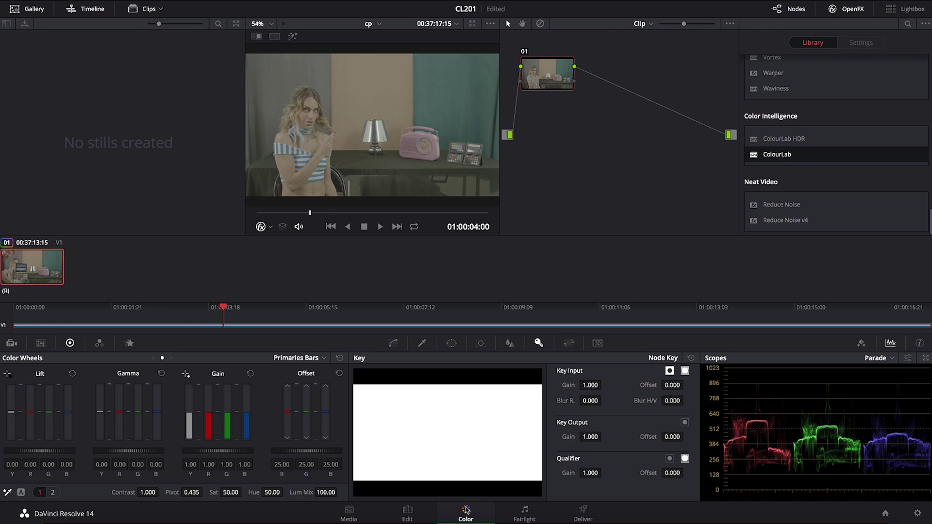
pyautogui.moveTo(546, 82); pyautogui.dragTo(552, 94)
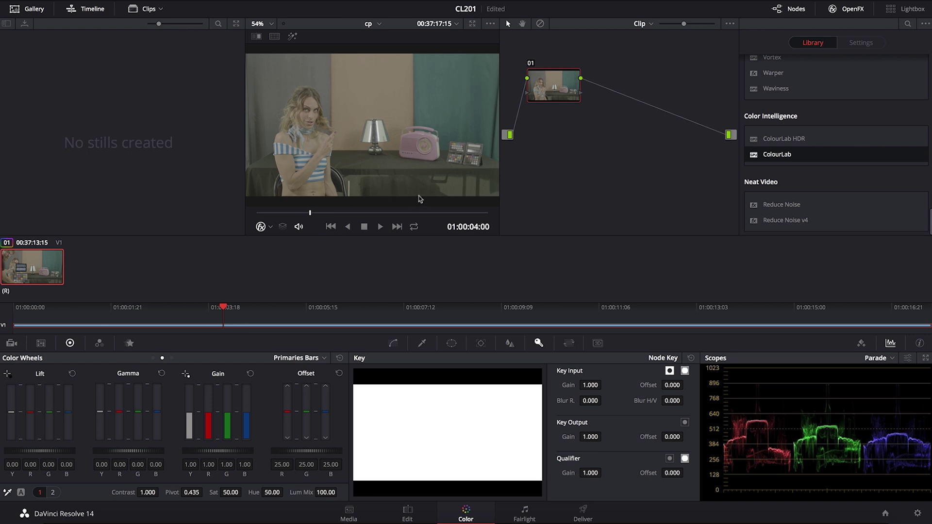
pyautogui.hotkey('alt', 's')
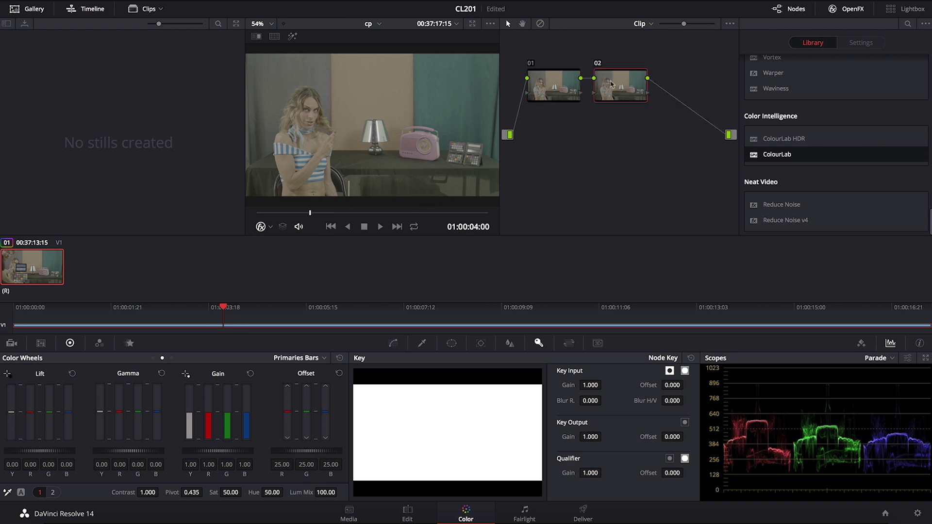
pyautogui.moveTo(788, 156); pyautogui.dragTo(618, 95)
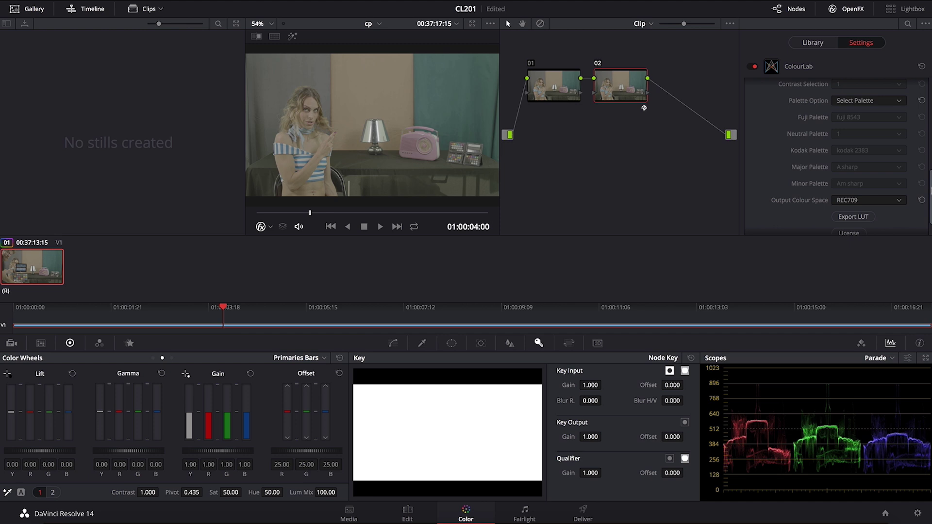
# Step: Set ColourLab's Input Profile to Alexa and Contrast Option to S Contrast
pyautogui.scroll(3, 874, 145)
pyautogui.click(898, 93)
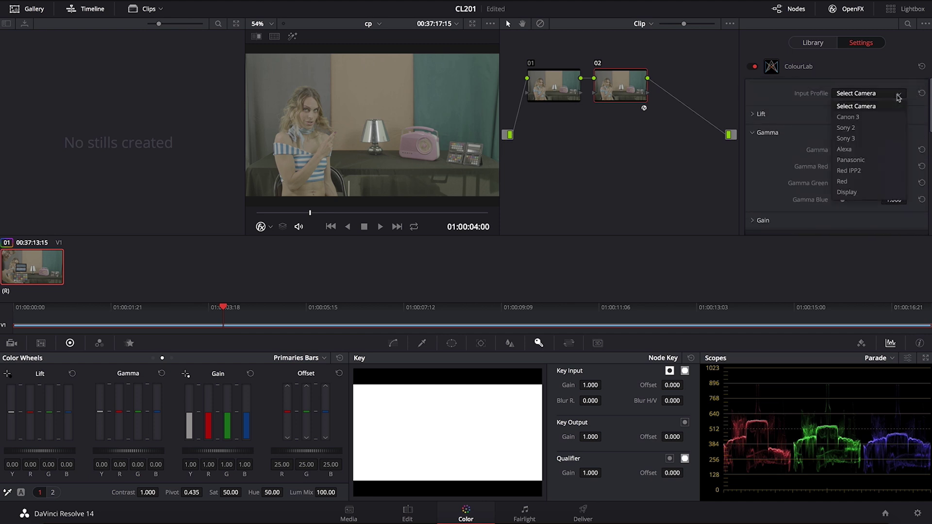
pyautogui.click(879, 149)
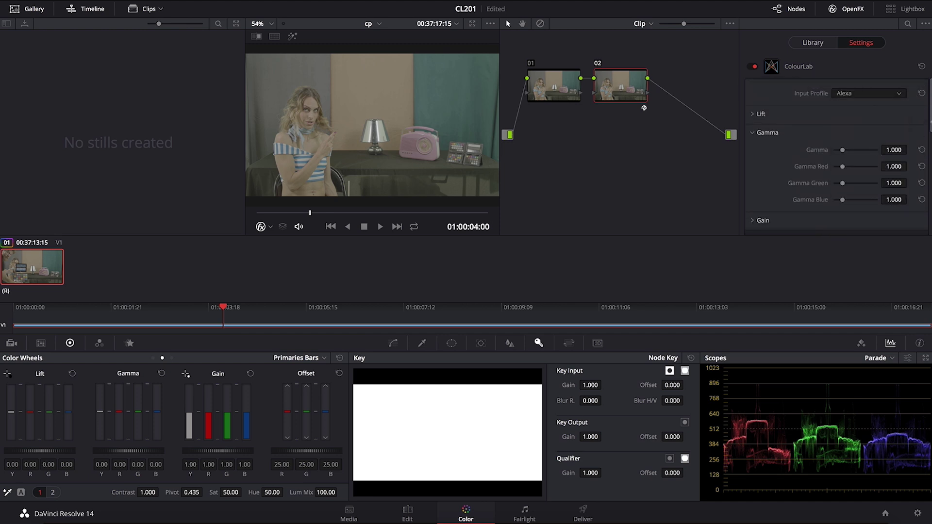
pyautogui.scroll(-6, 910, 157)
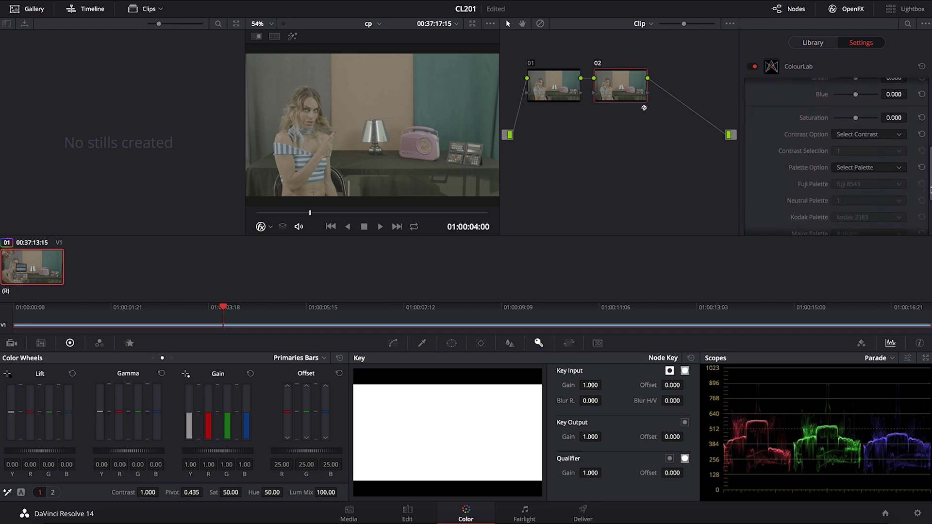
pyautogui.click(895, 129)
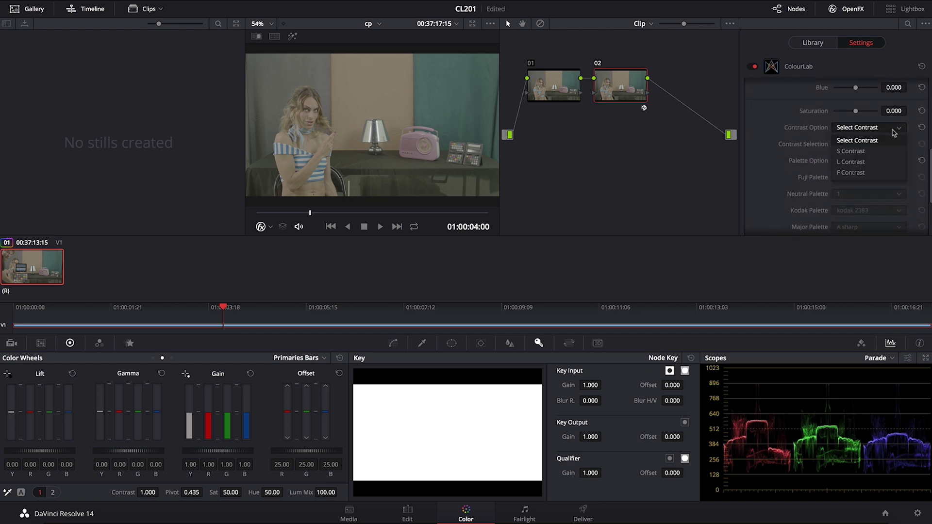
pyautogui.click(882, 151)
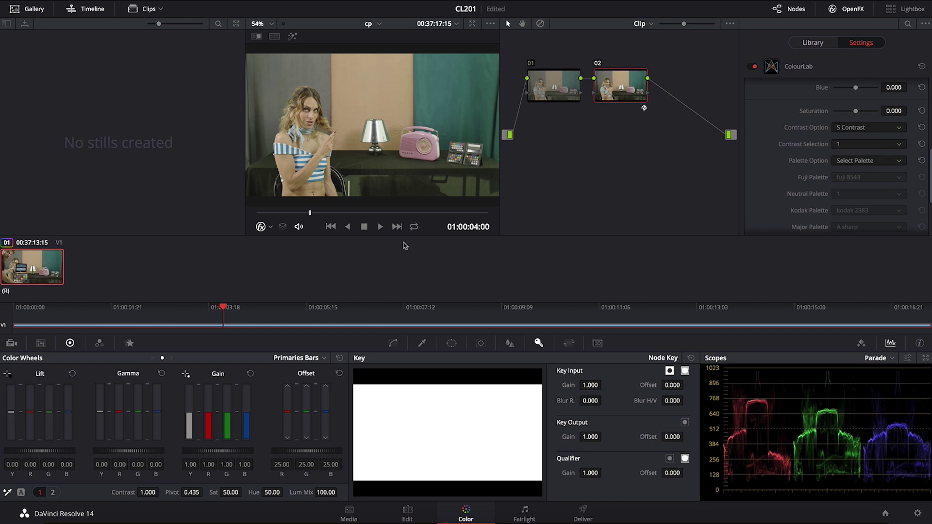
# Step: Scrub the clip to around 01:00:05:04 to review the graded image
pyautogui.click(340, 213)
pyautogui.moveTo(339, 215)
pyautogui.mouseDown()
pyautogui.moveTo(298, 215)
pyautogui.moveTo(343, 215)
pyautogui.moveTo(325, 215)
pyautogui.mouseUp()
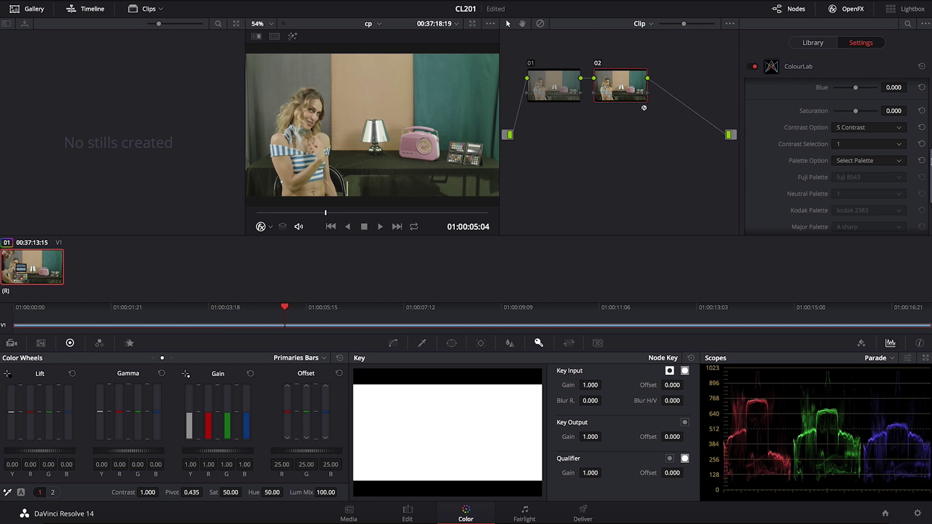
pyautogui.moveTo(930, 163)
pyautogui.mouseDown()
pyautogui.moveTo(930, 187)
pyautogui.moveTo(929, 165)
pyautogui.mouseUp()
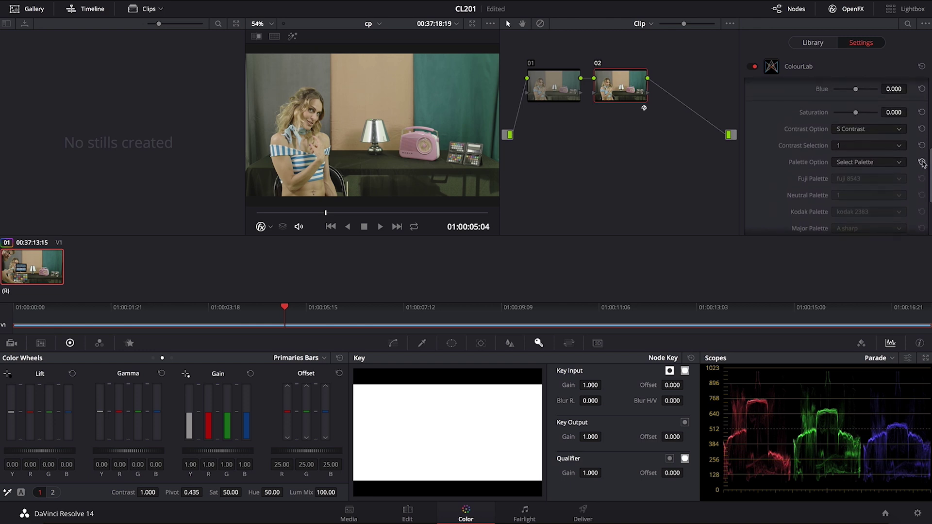
# Step: Switch ColourLab's Palette Option to Major and its Major Palette from A sharp to B
pyautogui.click(869, 166)
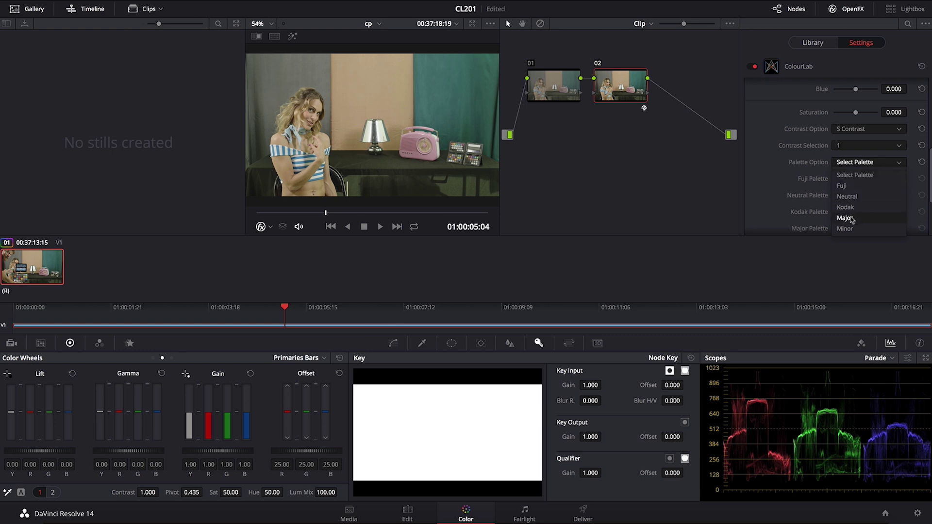
pyautogui.click(853, 218)
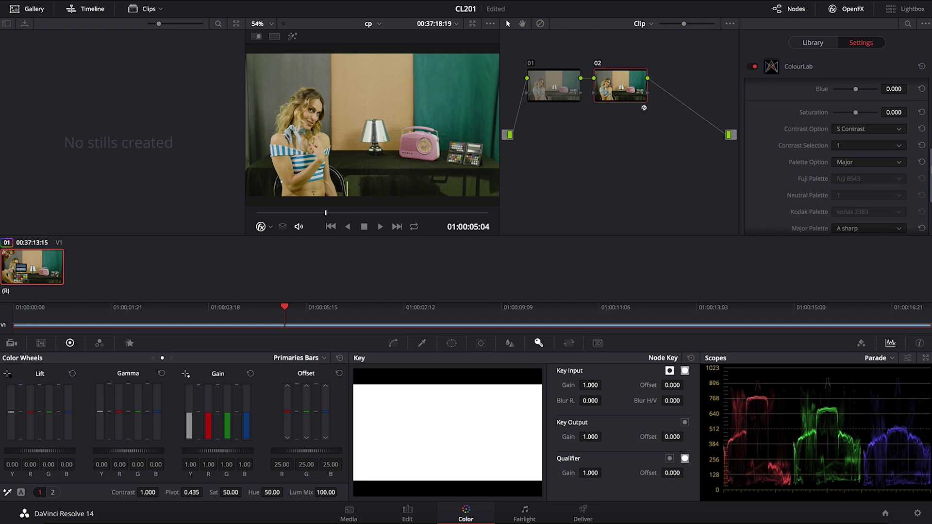
pyautogui.scroll(-2, 929, 187)
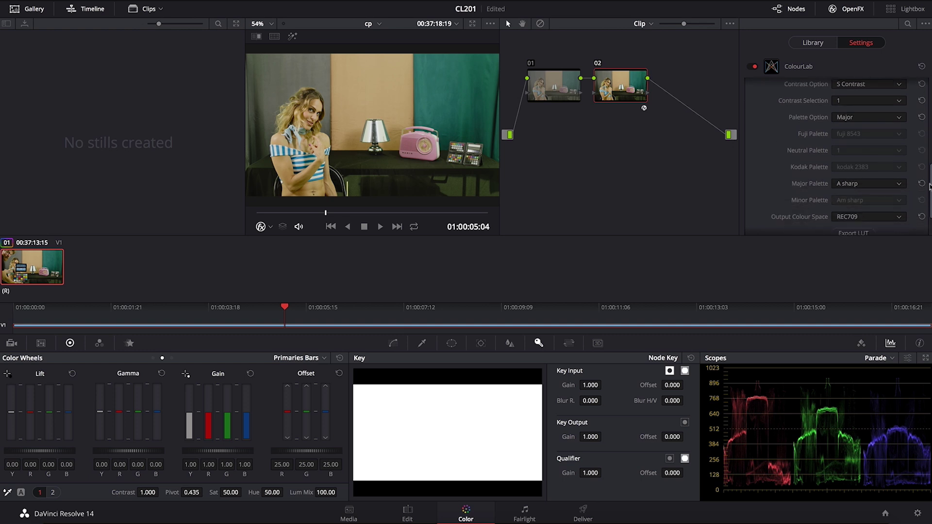
pyautogui.click(900, 185)
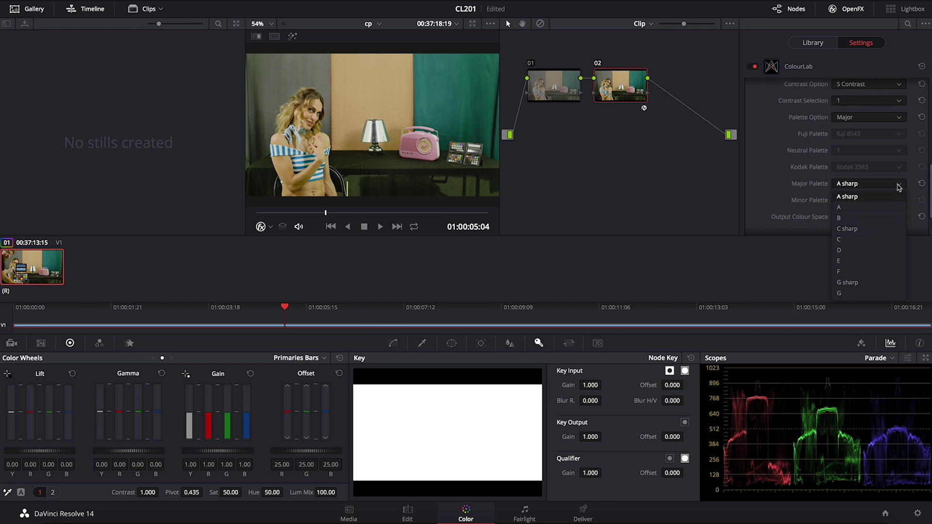
pyautogui.click(877, 219)
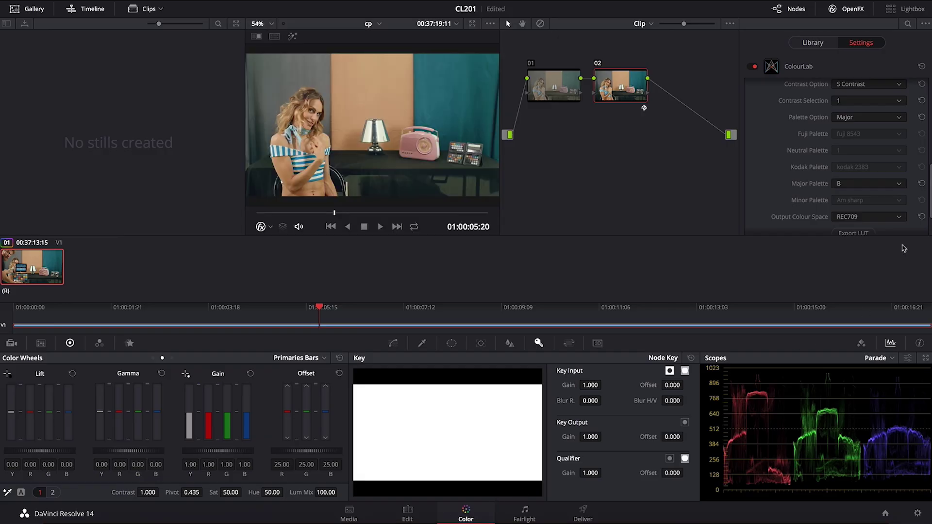
pyautogui.moveTo(929, 193); pyautogui.dragTo(928, 103)
# Step: Expand ColourLab's Lift and Gain sections to reach the gain adjustments
pyautogui.click(755, 116)
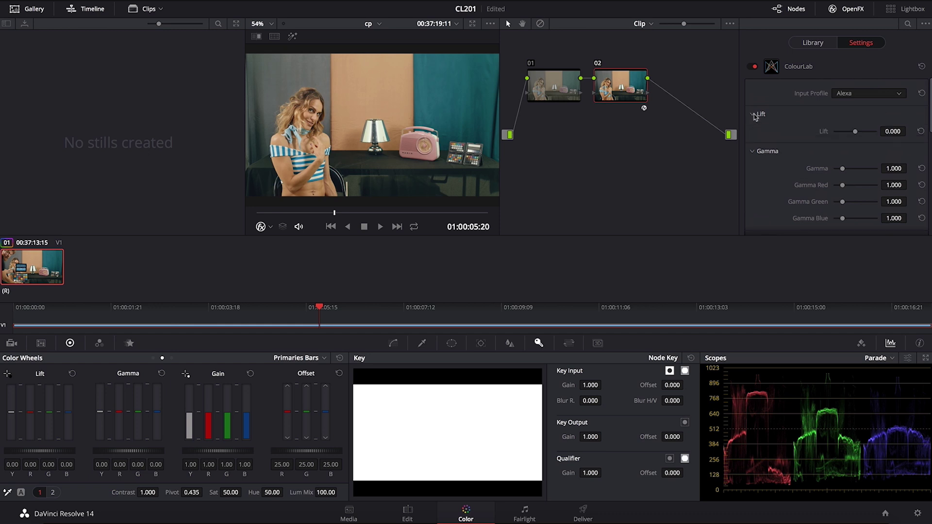
pyautogui.scroll(-9, 908, 131)
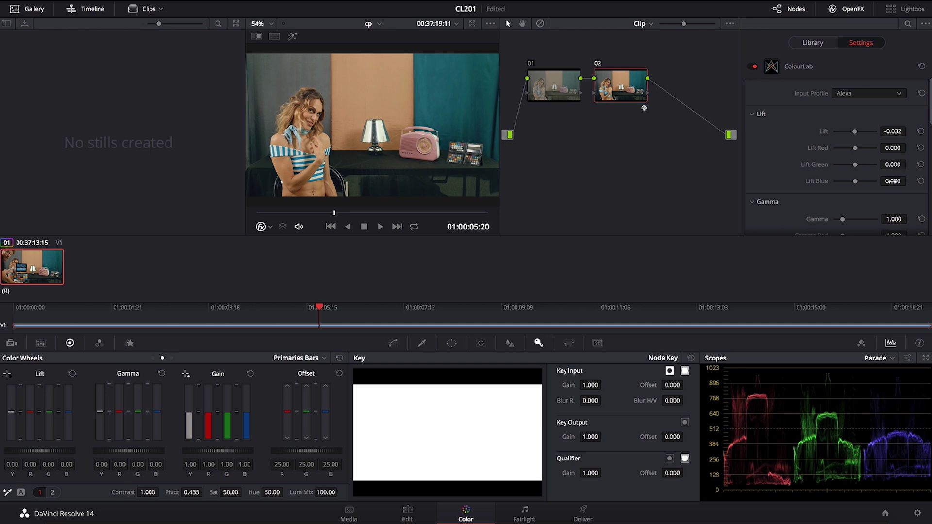
pyautogui.scroll(1, 908, 181)
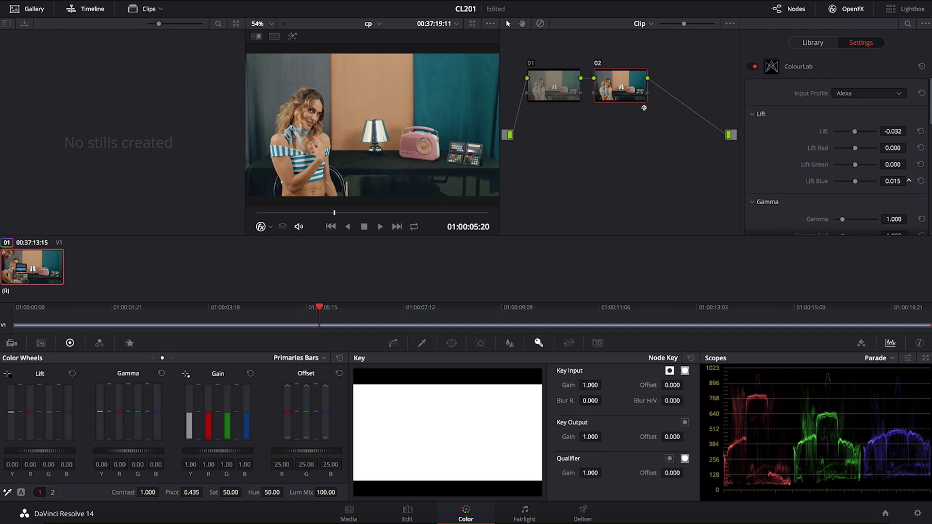
pyautogui.scroll(-5, 858, 167)
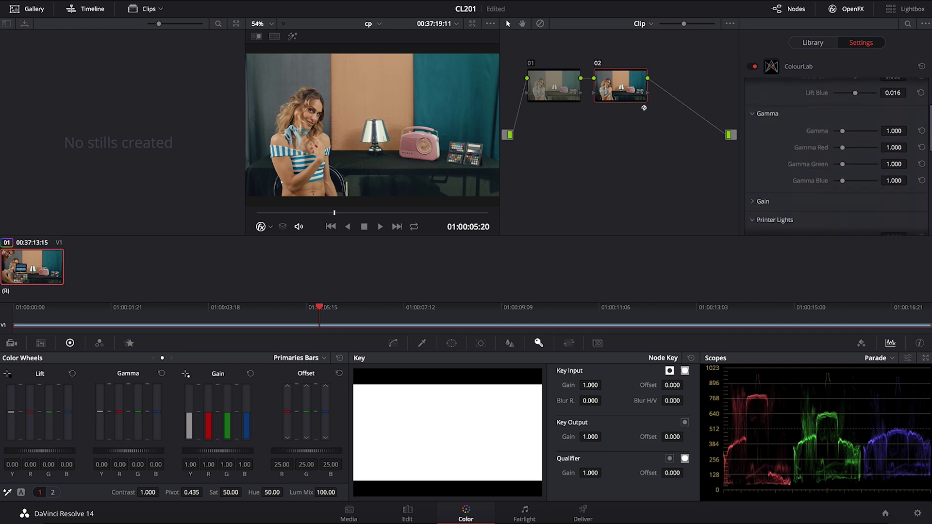
pyautogui.click(750, 166)
pyautogui.scroll(-1, 843, 182)
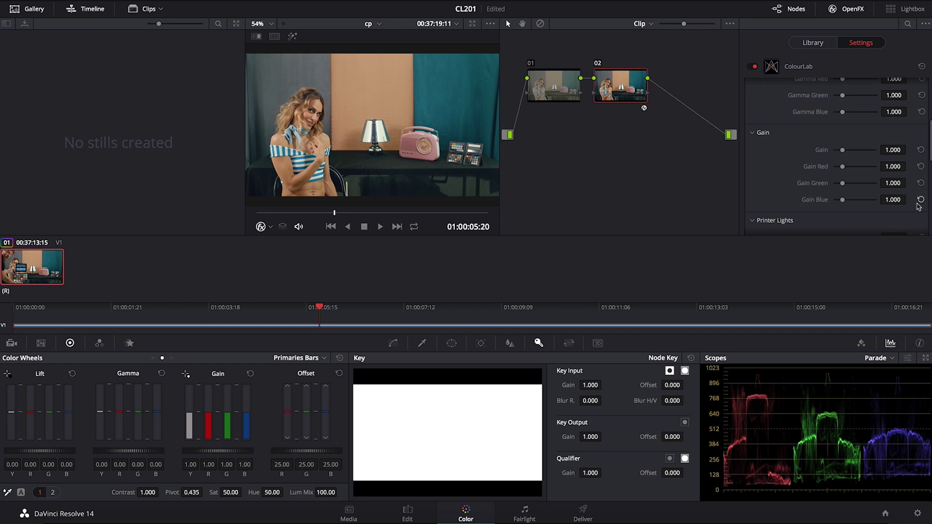
pyautogui.scroll(20, 909, 150)
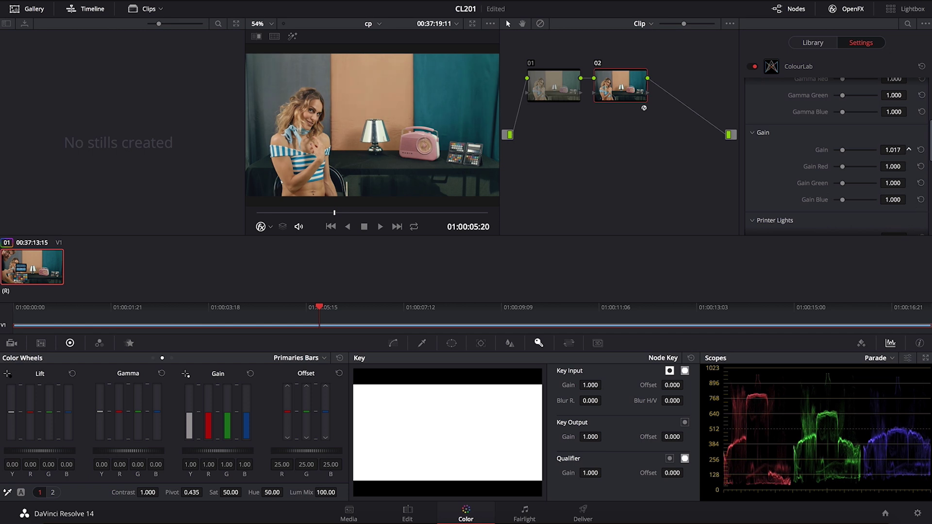
pyautogui.scroll(8, 909, 151)
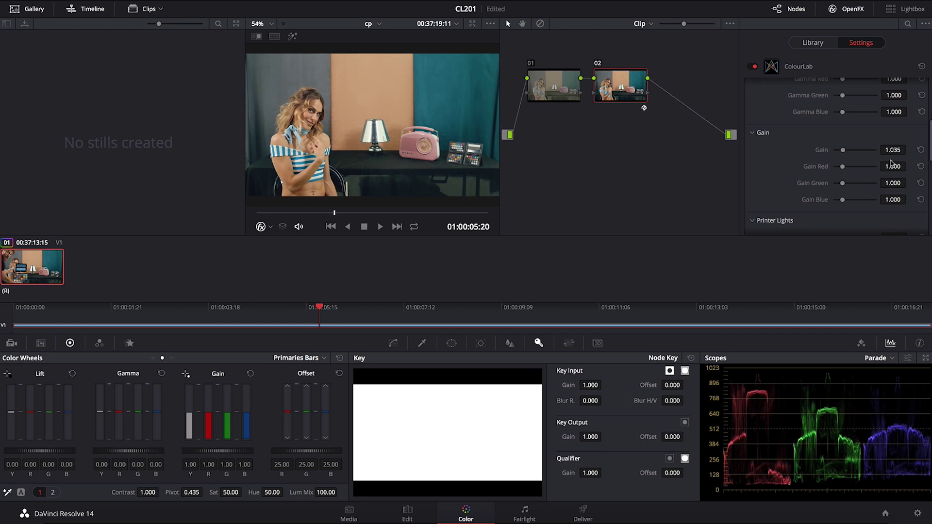
pyautogui.scroll(-6, 908, 167)
# Step: Reset ColourLab to defaults, then reapply the Alexa input profile and S Contrast
pyautogui.click(921, 67)
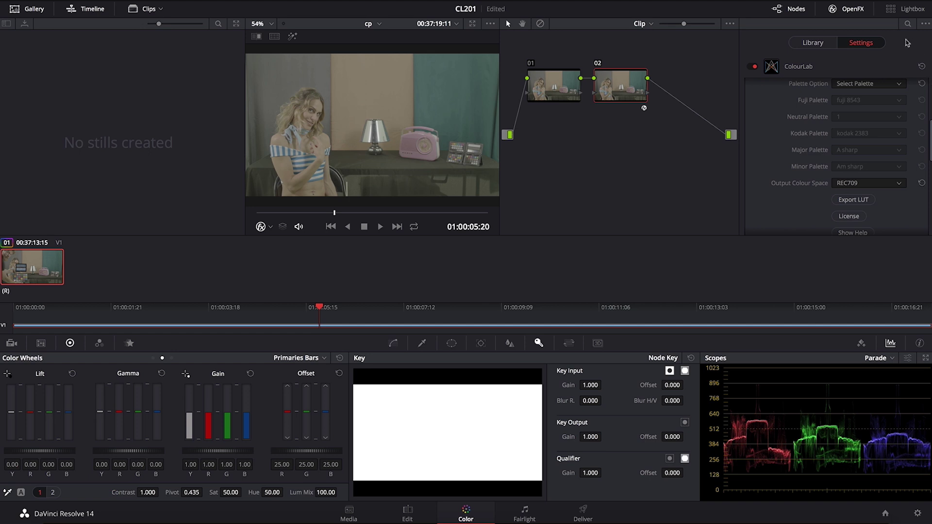
pyautogui.scroll(5, 912, 92)
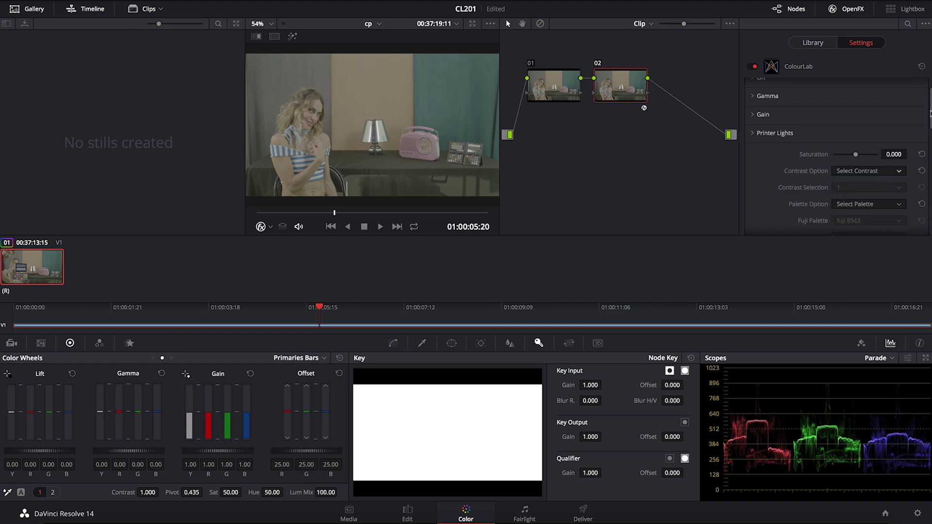
pyautogui.click(894, 96)
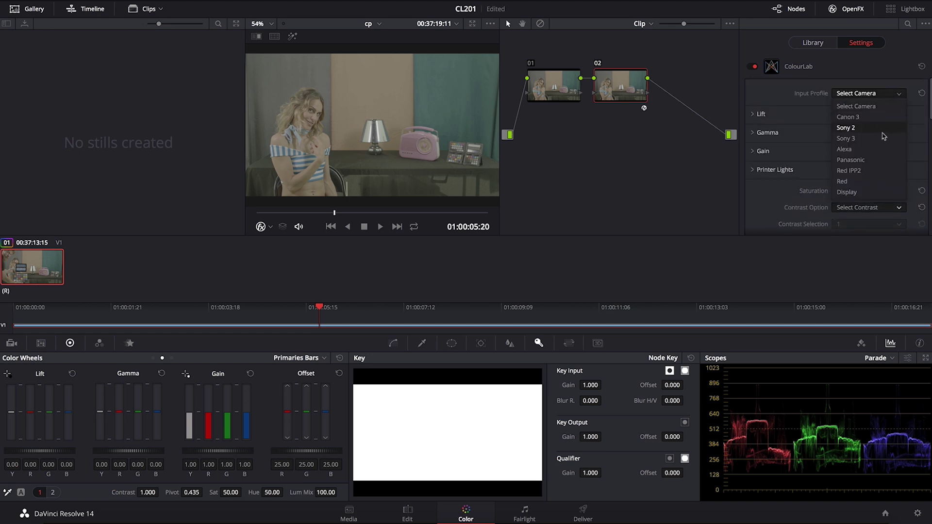
pyautogui.click(880, 149)
pyautogui.scroll(-5, 928, 138)
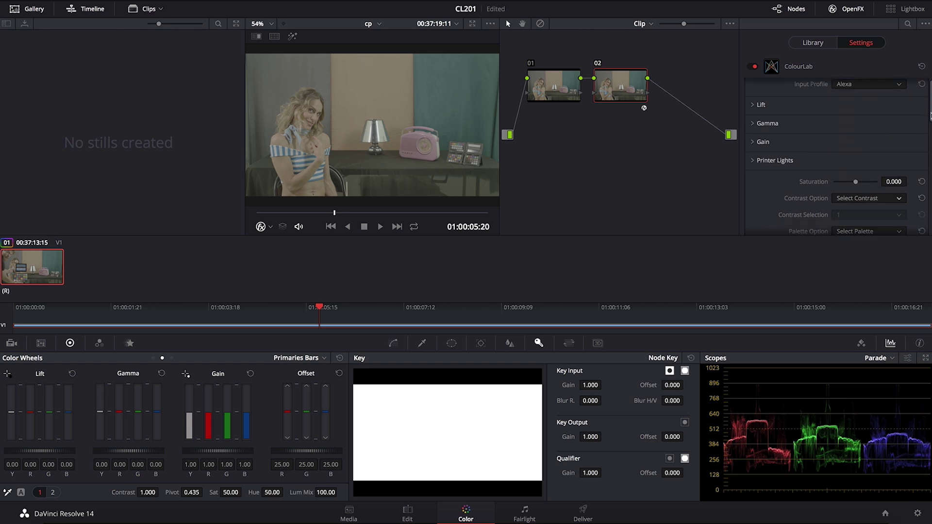
pyautogui.scroll(3, 929, 141)
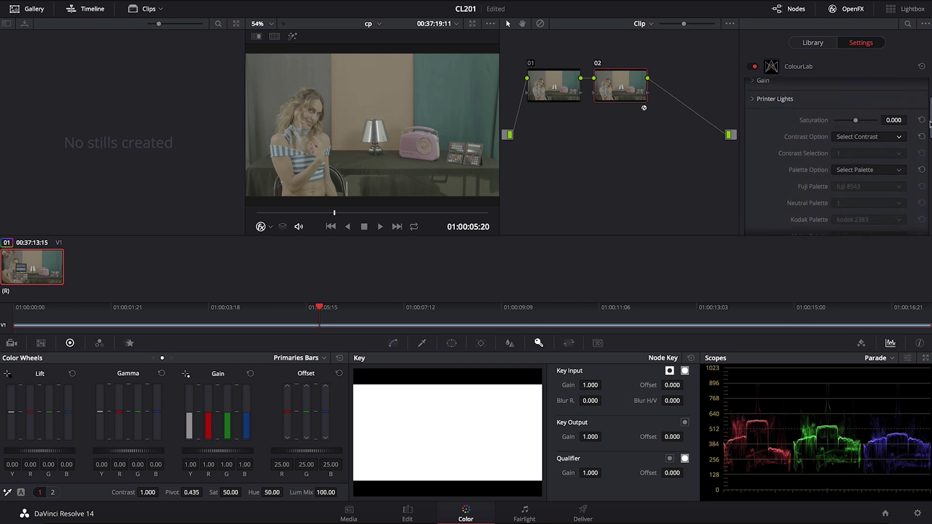
pyautogui.click(897, 137)
pyautogui.click(884, 161)
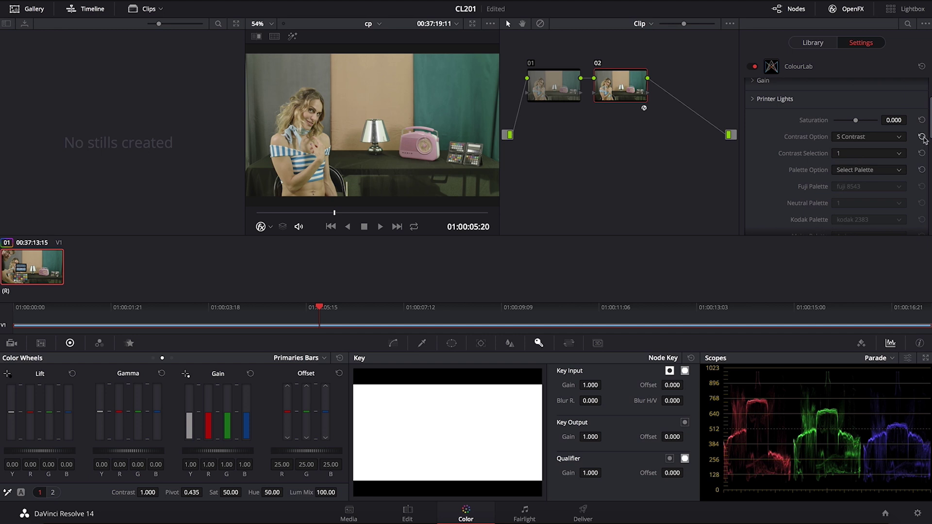
# Step: Set Palette Option to Major with the Major Palette on F
pyautogui.scroll(-2, 929, 139)
pyautogui.click(898, 129)
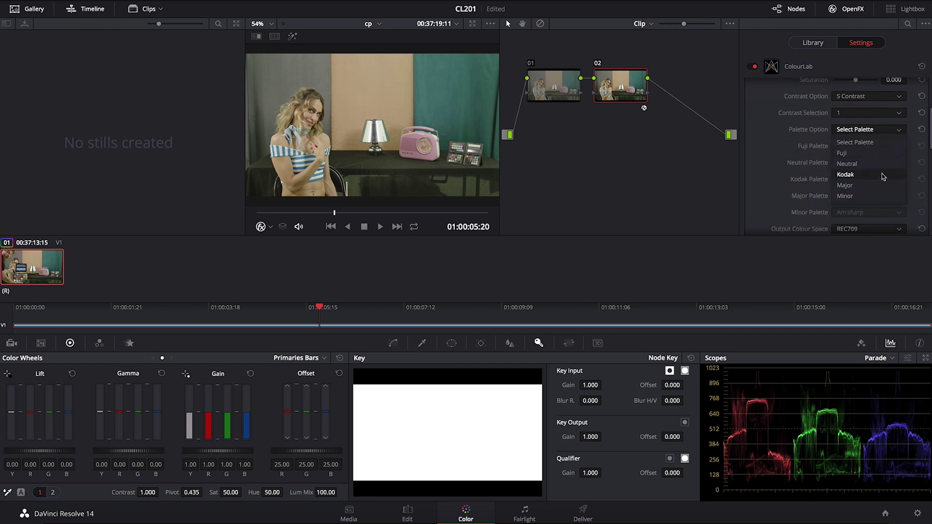
pyautogui.click(880, 186)
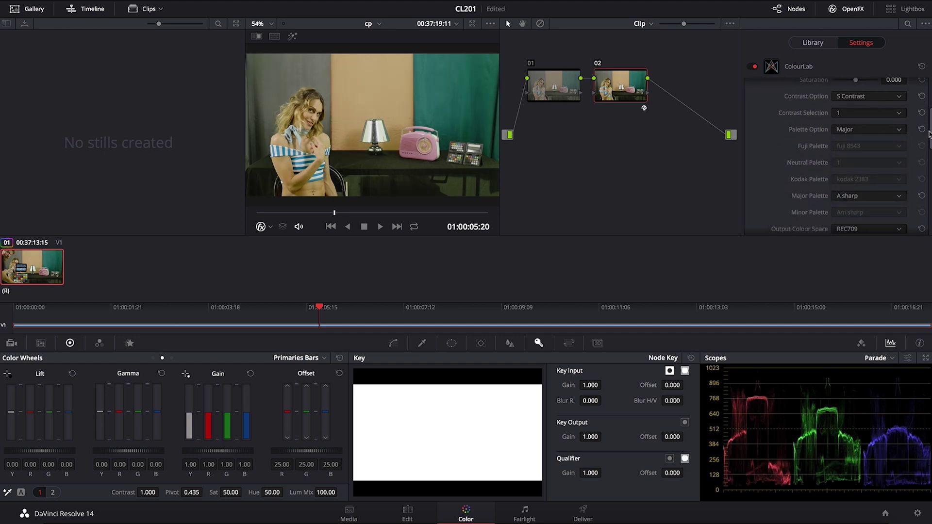
pyautogui.scroll(-2, 929, 146)
pyautogui.click(898, 143)
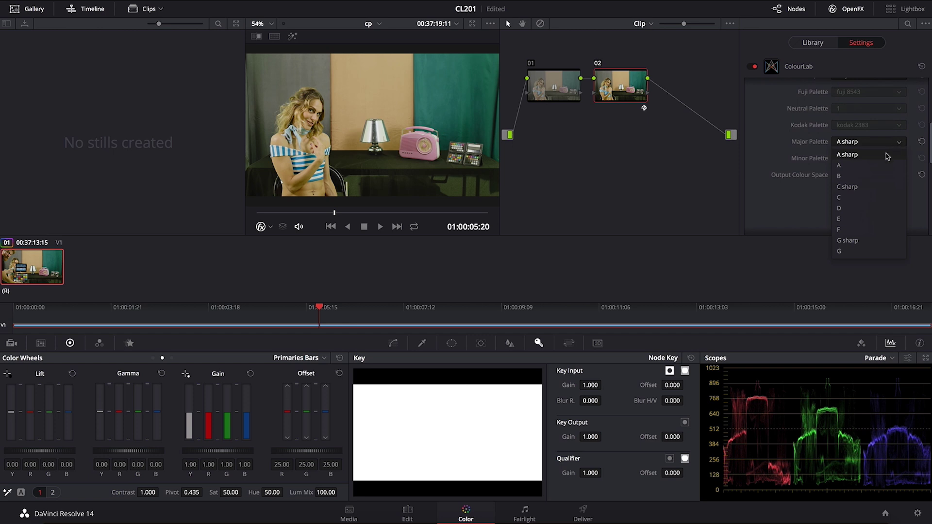
pyautogui.click(864, 232)
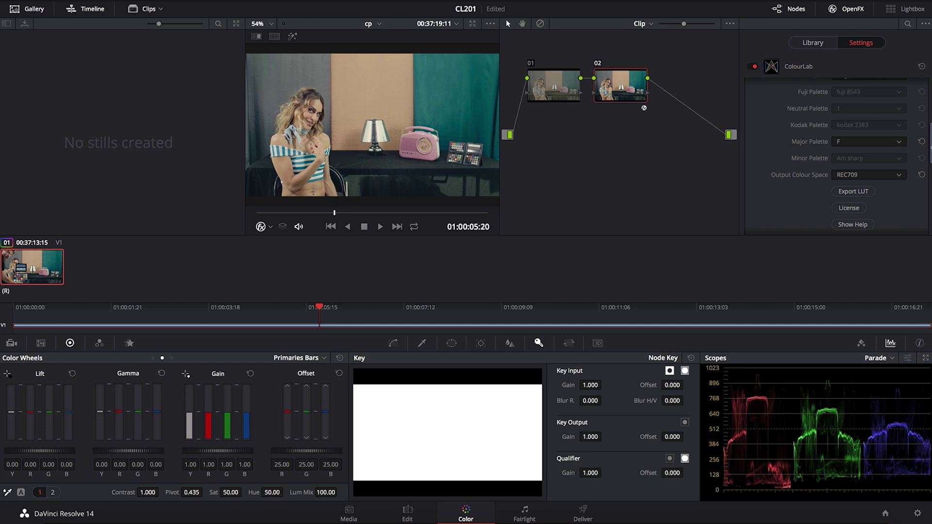
pyautogui.scroll(5, 930, 149)
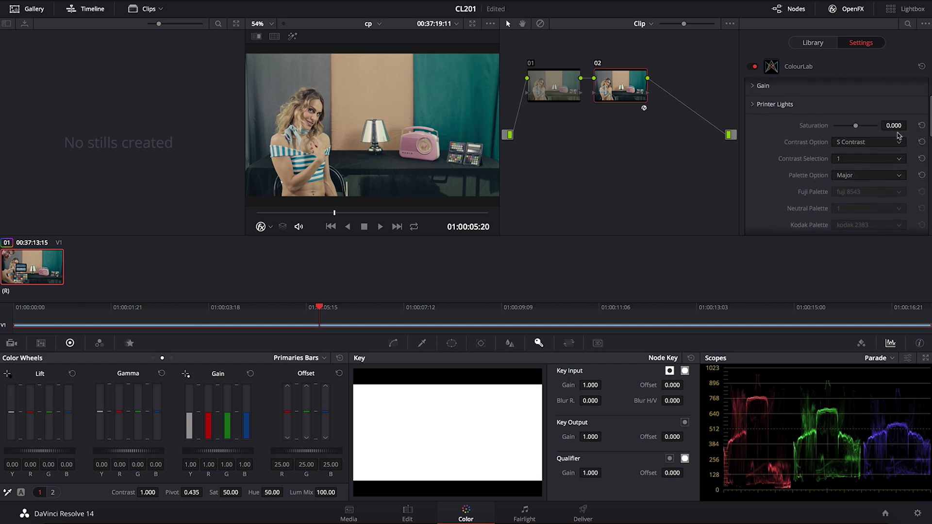
# Step: Raise ColourLab saturation to 0.070 and pull Lift down to about -0.03
pyautogui.moveTo(893, 125); pyautogui.dragTo(894, 125)
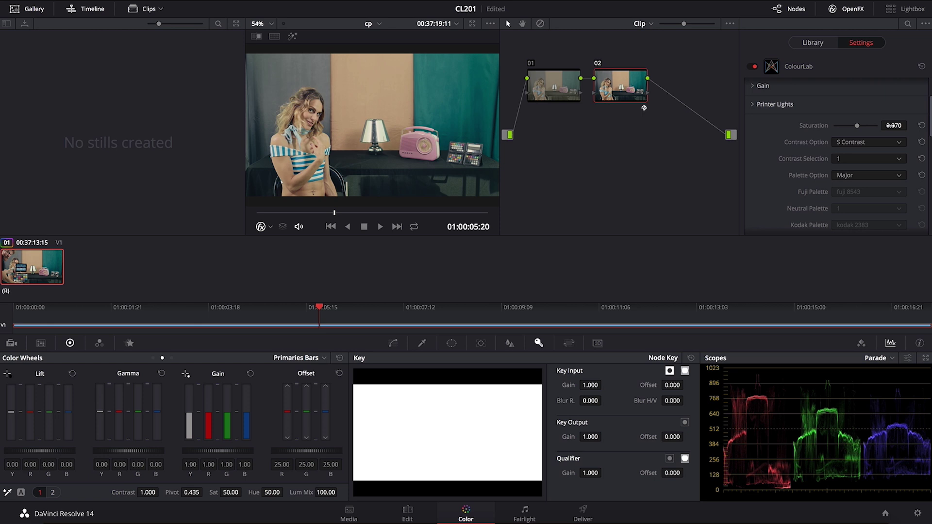
pyautogui.scroll(3, 929, 127)
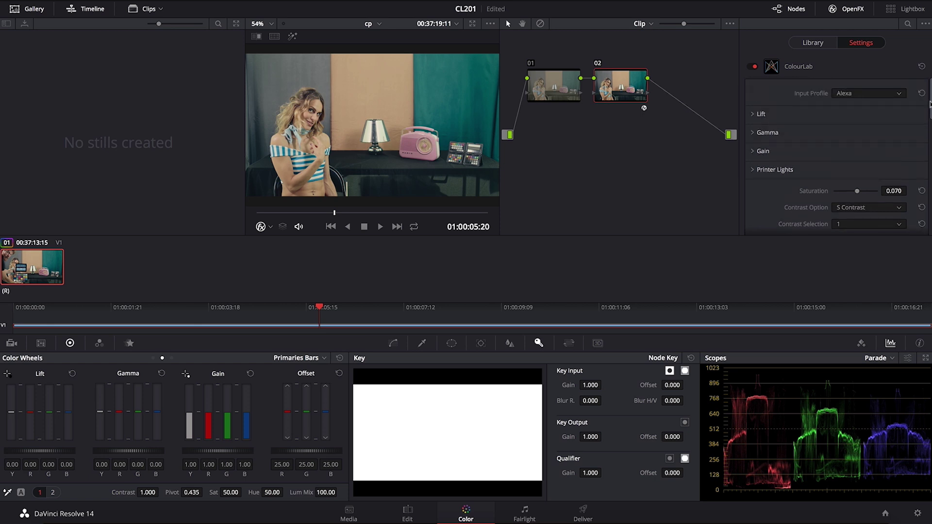
pyautogui.click(752, 115)
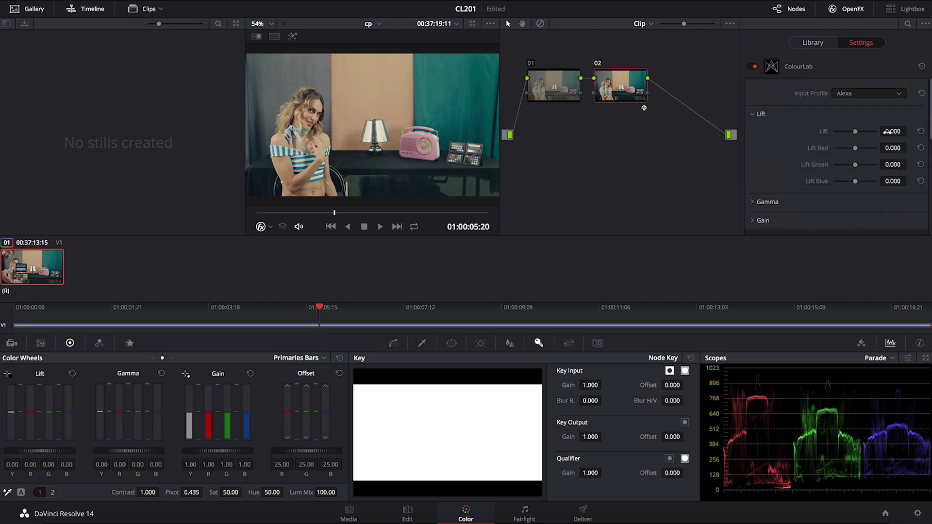
pyautogui.moveTo(855, 132); pyautogui.dragTo(891, 131)
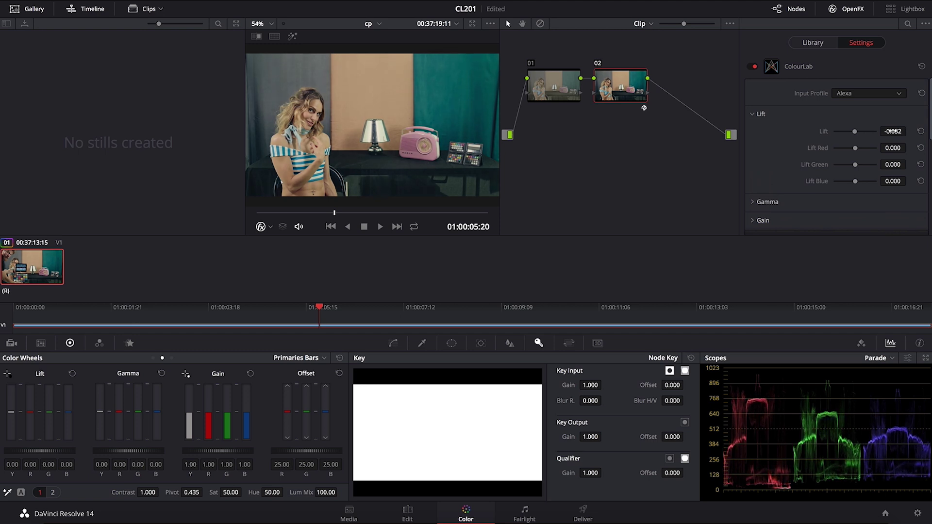